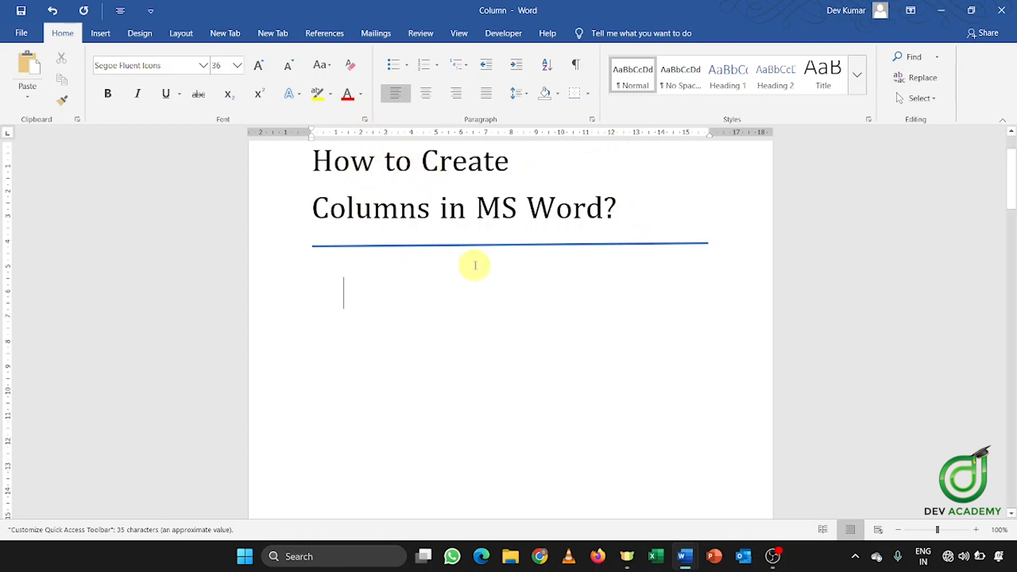
Step: Look through the document's two-column example page and the single-column sample text that follows it
{"action": "key", "text": "Down"}
{"action": "scroll", "coordinate": [475, 265], "scroll_direction": "down", "scroll_amount": 8}
{"action": "scroll", "coordinate": [475, 265], "scroll_direction": "down", "scroll_amount": 5}
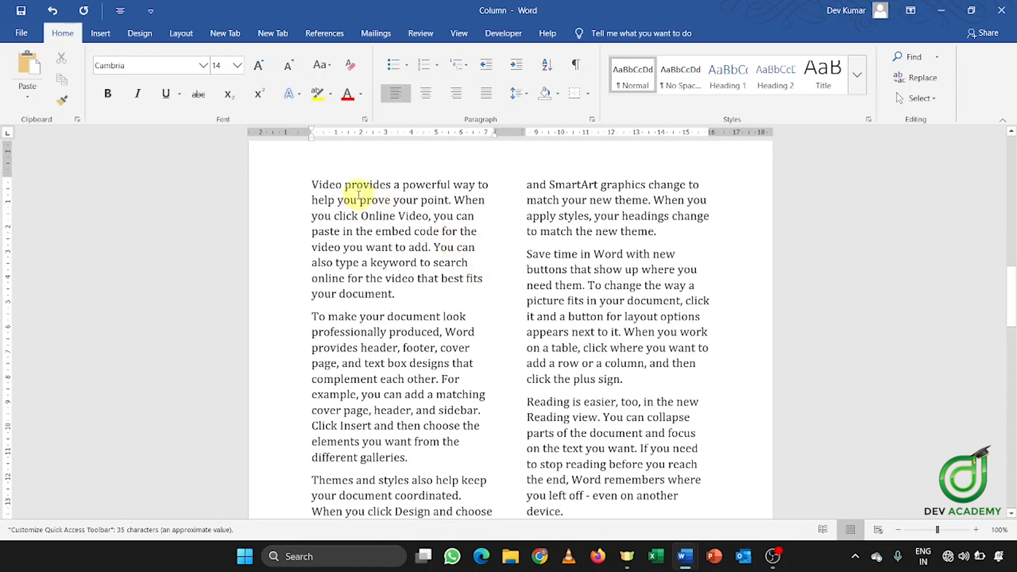
{"action": "left_click", "coordinate": [748, 195]}
{"action": "left_click", "coordinate": [445, 205]}
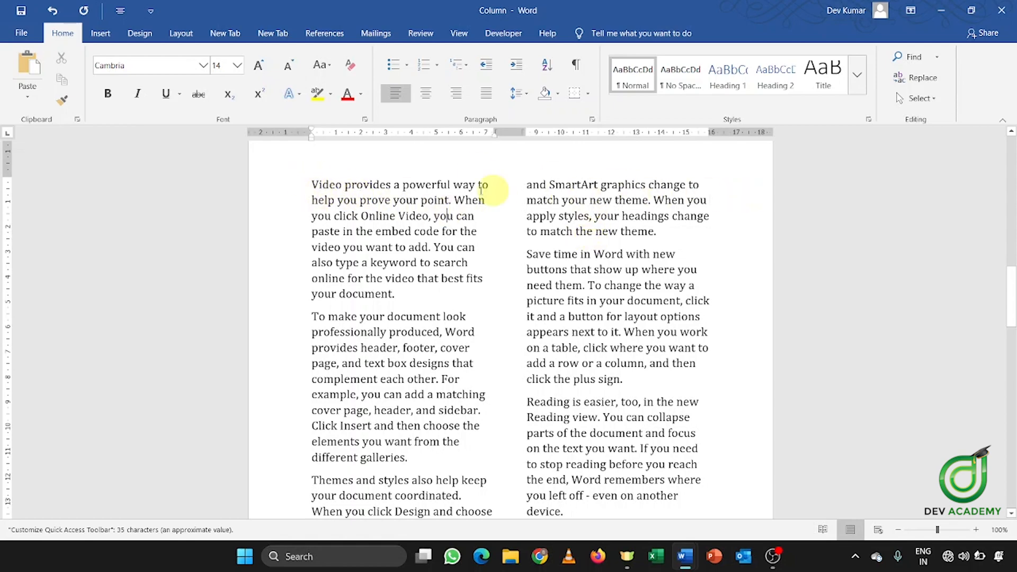
{"action": "left_click", "coordinate": [593, 211]}
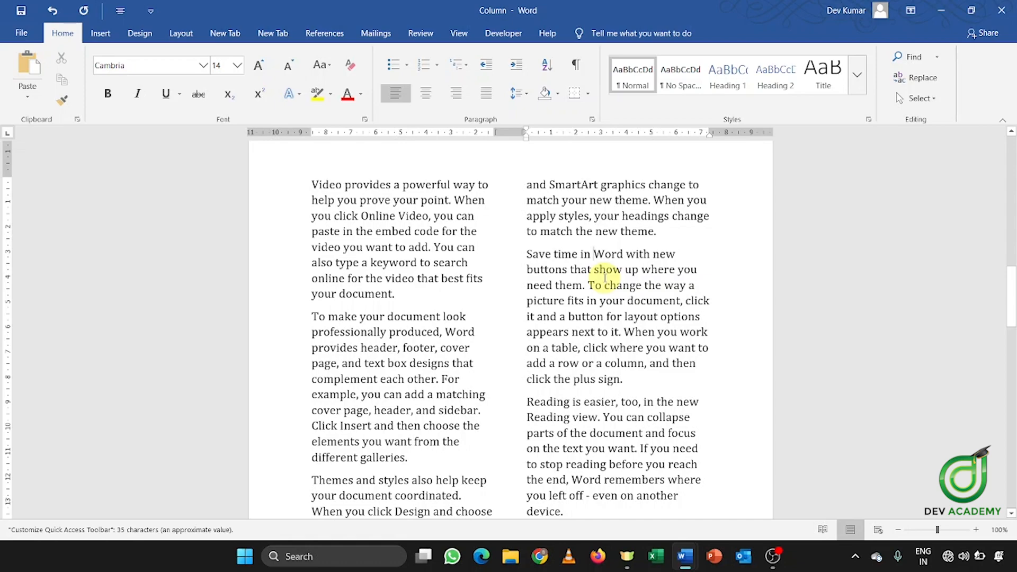
{"action": "key", "text": "Down"}
{"action": "key", "text": "Down"}
{"action": "key", "text": "Down"}
{"action": "key", "text": "Down"}
{"action": "key", "text": "Down"}
{"action": "key", "text": "Down"}
{"action": "key", "text": "Down"}
{"action": "key", "text": "Down"}
{"action": "key", "text": "Down"}
{"action": "key", "text": "Down"}
{"action": "key", "text": "Down"}
{"action": "key", "text": "Down"}
{"action": "key", "text": "Down"}
{"action": "key", "text": "Down"}
{"action": "key", "text": "Down"}
{"action": "key", "text": "Down"}
{"action": "key", "text": "Down"}
{"action": "key", "text": "Down"}
{"action": "key", "text": "Down"}
{"action": "key", "text": "Down"}
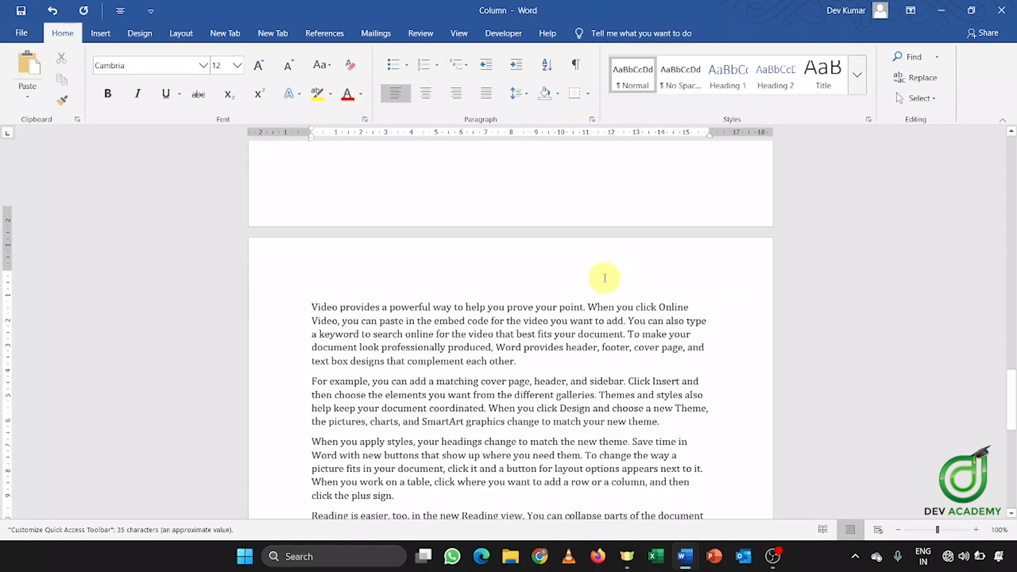
{"action": "key", "text": "Down"}
{"action": "key", "text": "Down"}
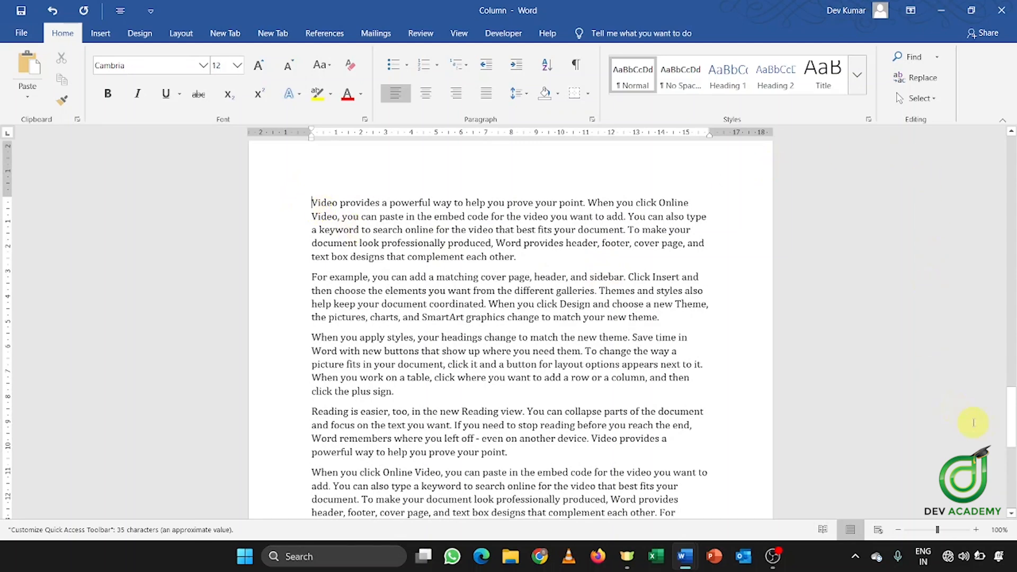
Step: Select all the document text, including the single-column sample paragraphs, and lay it out in two columns
{"action": "left_click_drag", "start_coordinate": [1012, 432], "coordinate": [1012, 463]}
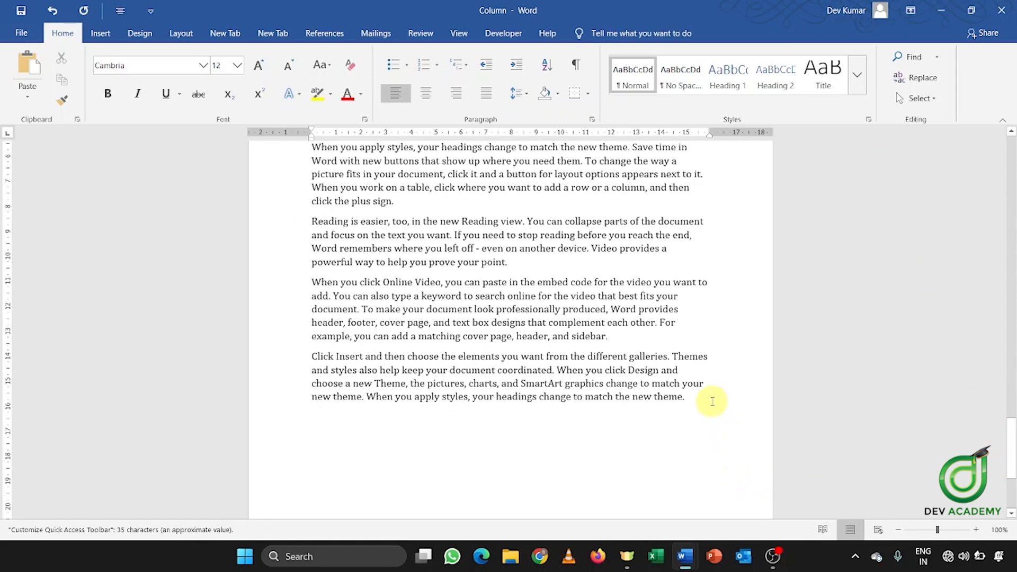
{"action": "key", "text": "ctrl+a"}
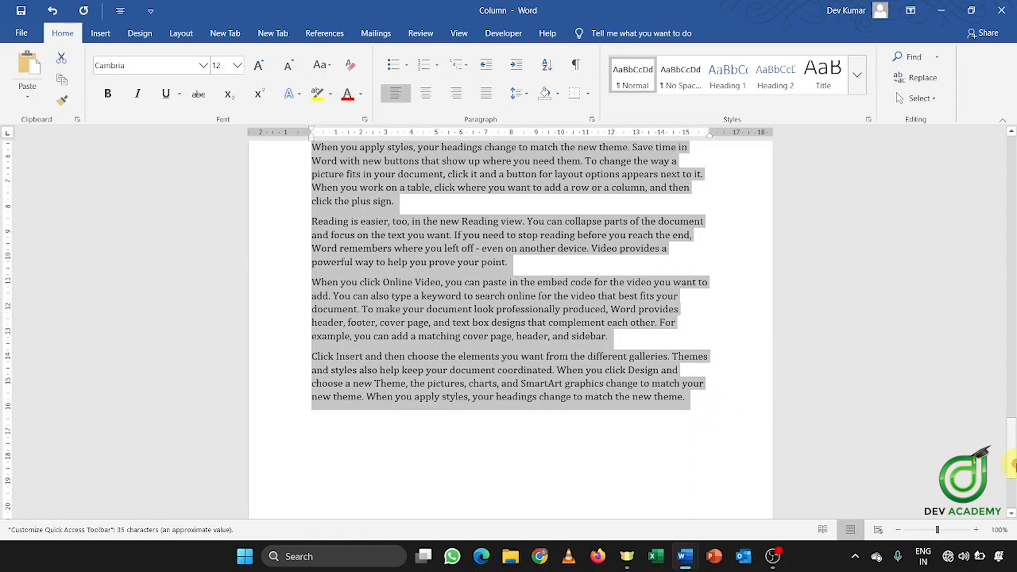
{"action": "left_click_drag", "start_coordinate": [1013, 465], "coordinate": [1007, 443]}
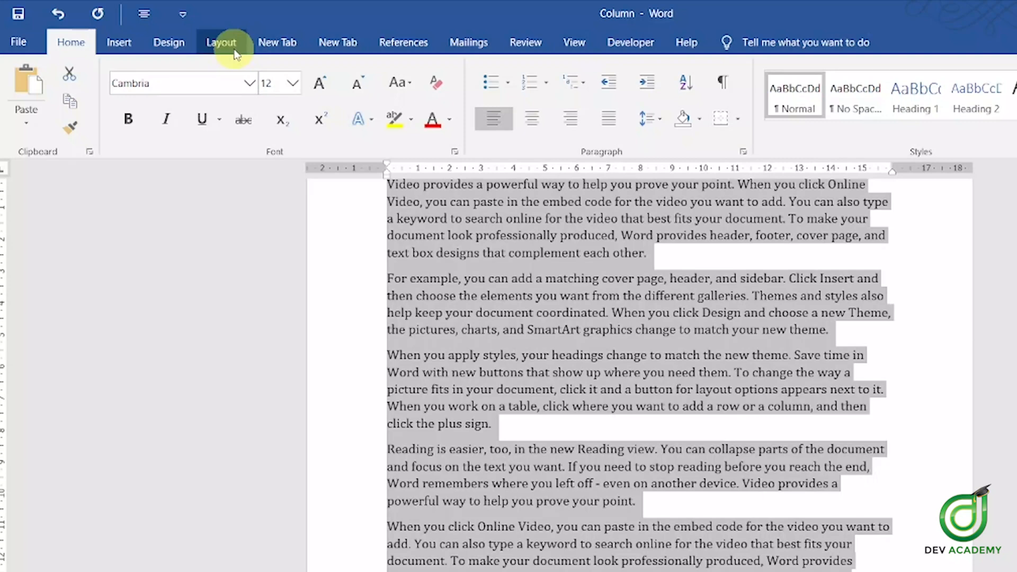
{"action": "left_click", "coordinate": [186, 34]}
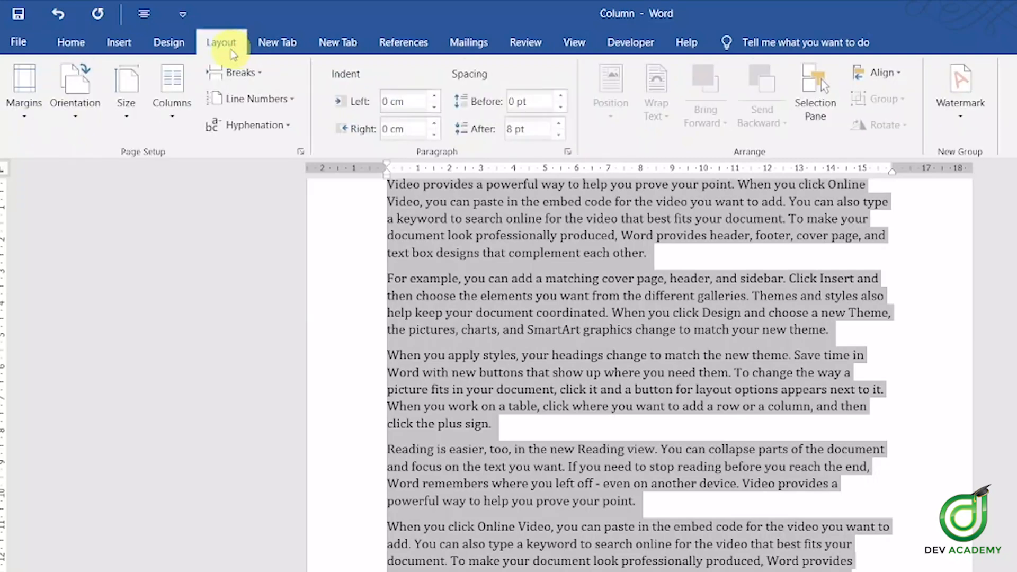
{"action": "left_click", "coordinate": [171, 126]}
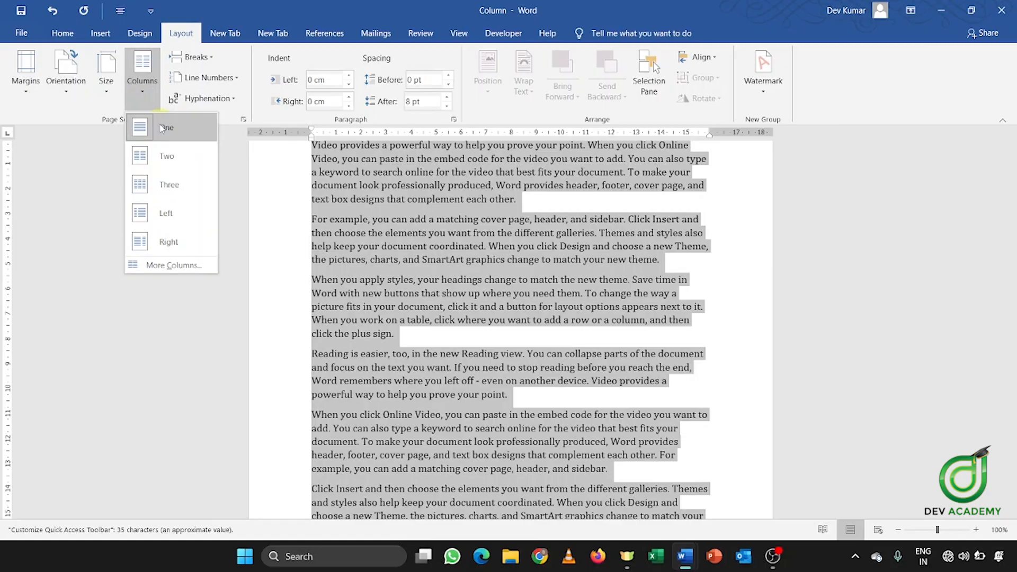
{"action": "left_click", "coordinate": [184, 156]}
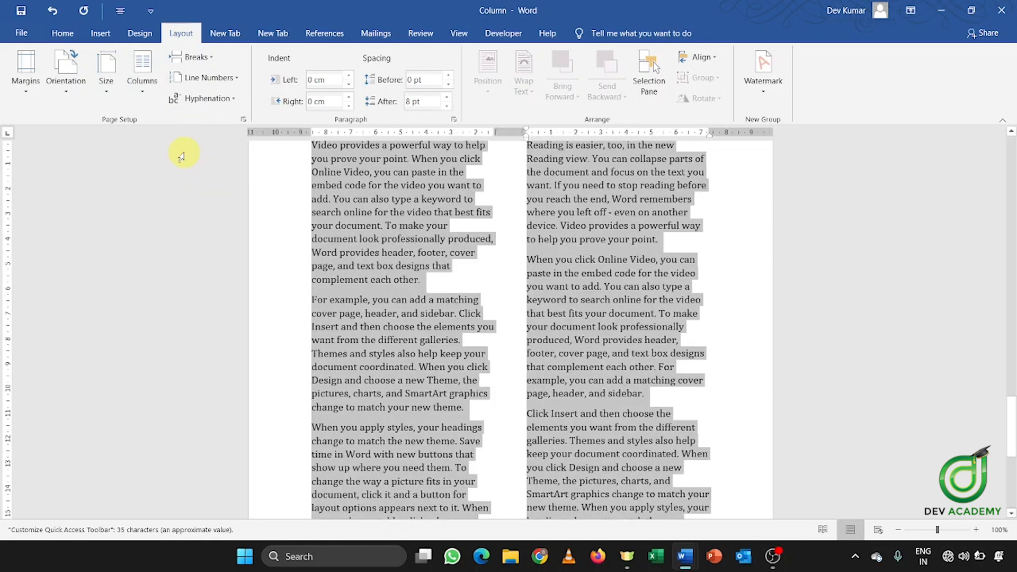
Step: Try the Three, Left and Right column presets in turn on the selected text
{"action": "left_click", "coordinate": [142, 72]}
{"action": "left_click", "coordinate": [150, 182]}
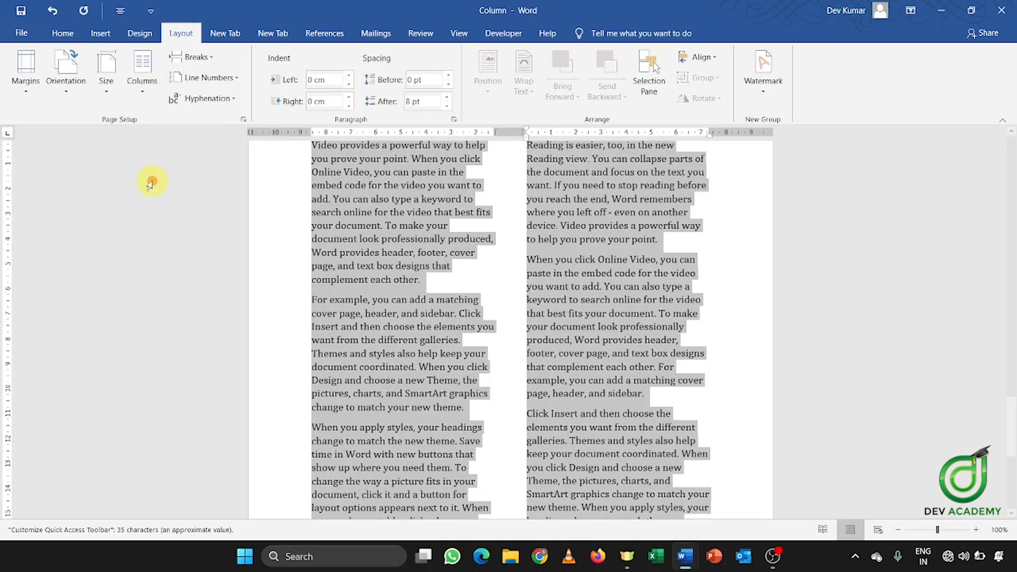
{"action": "left_click", "coordinate": [151, 76]}
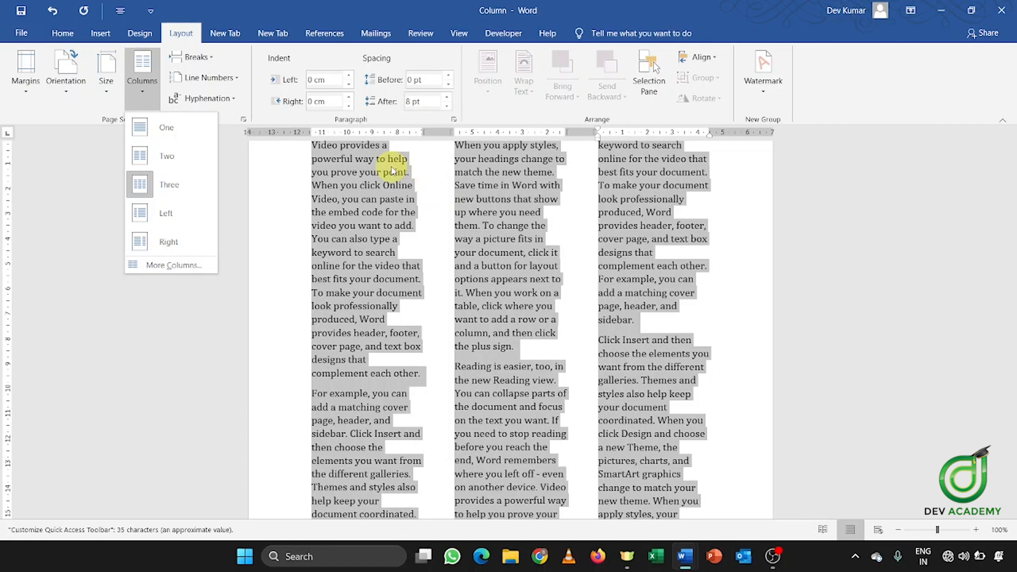
{"action": "left_click", "coordinate": [204, 217]}
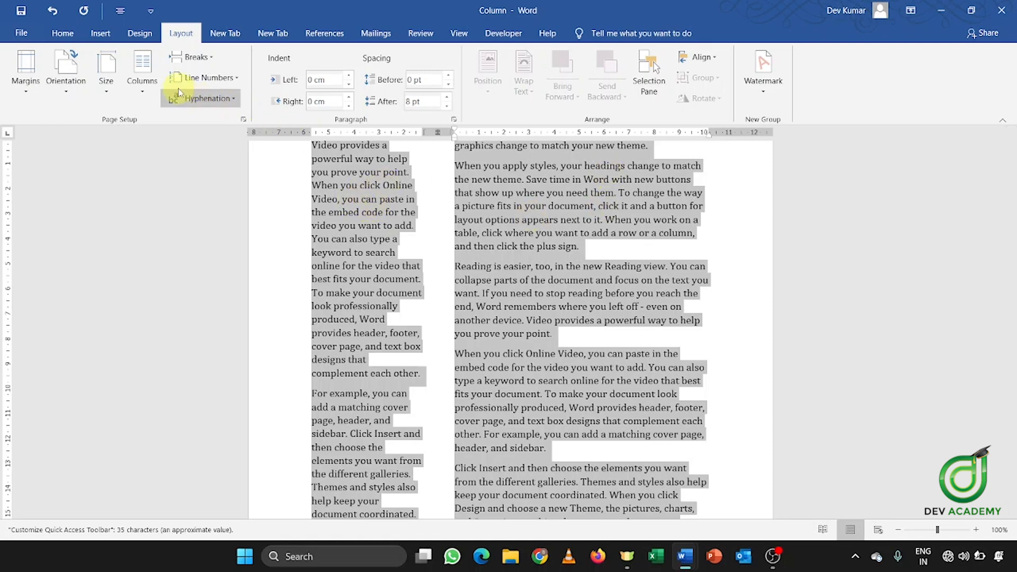
{"action": "left_click", "coordinate": [142, 69]}
{"action": "left_click", "coordinate": [168, 242]}
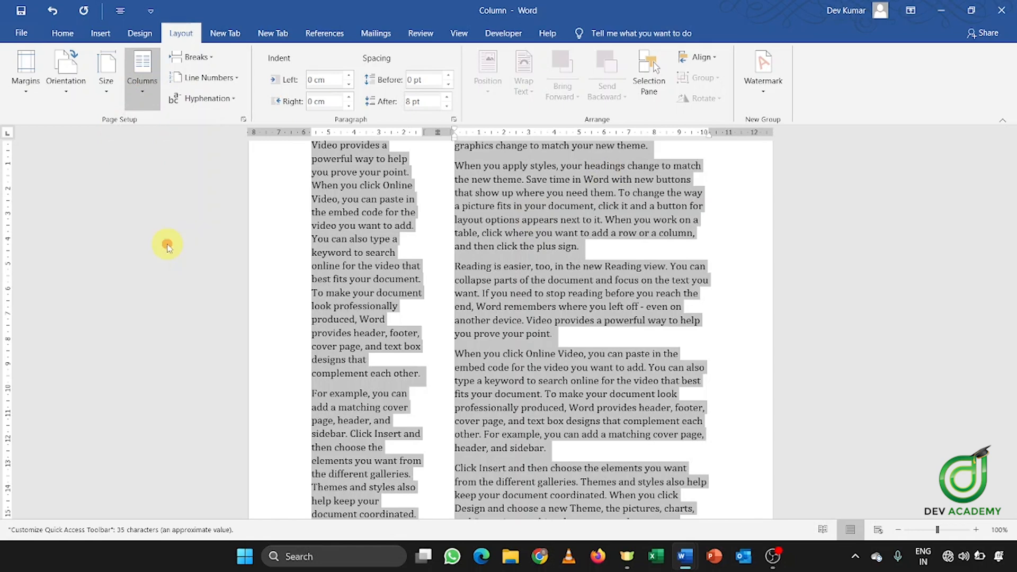
Step: In the custom column settings for the selected text, raise the number of columns to 5 and bring it back to 2
{"action": "left_click", "coordinate": [149, 102]}
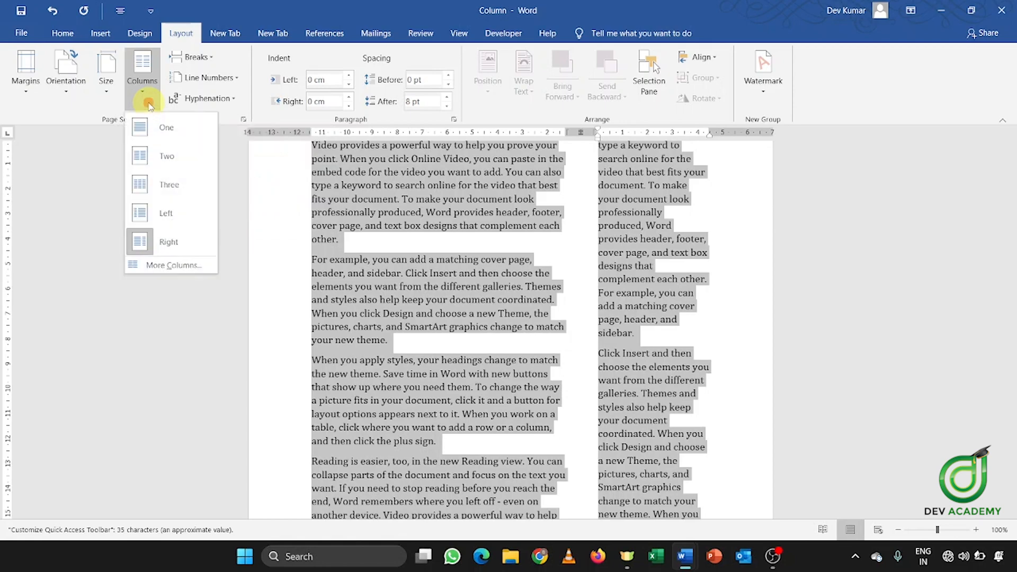
{"action": "left_click", "coordinate": [159, 266]}
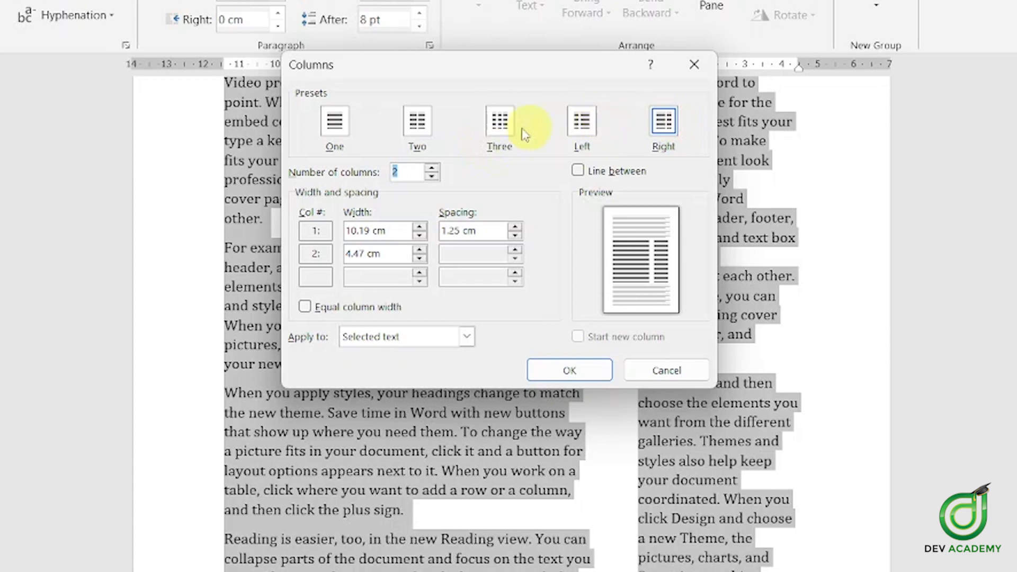
{"action": "left_click", "coordinate": [433, 167]}
{"action": "left_click", "coordinate": [432, 168]}
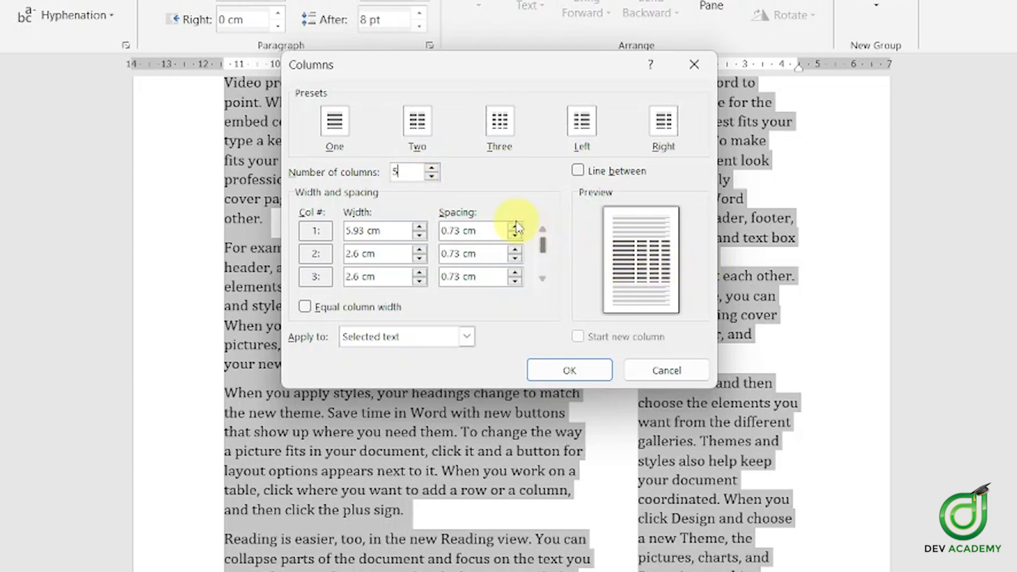
{"action": "left_click", "coordinate": [515, 171]}
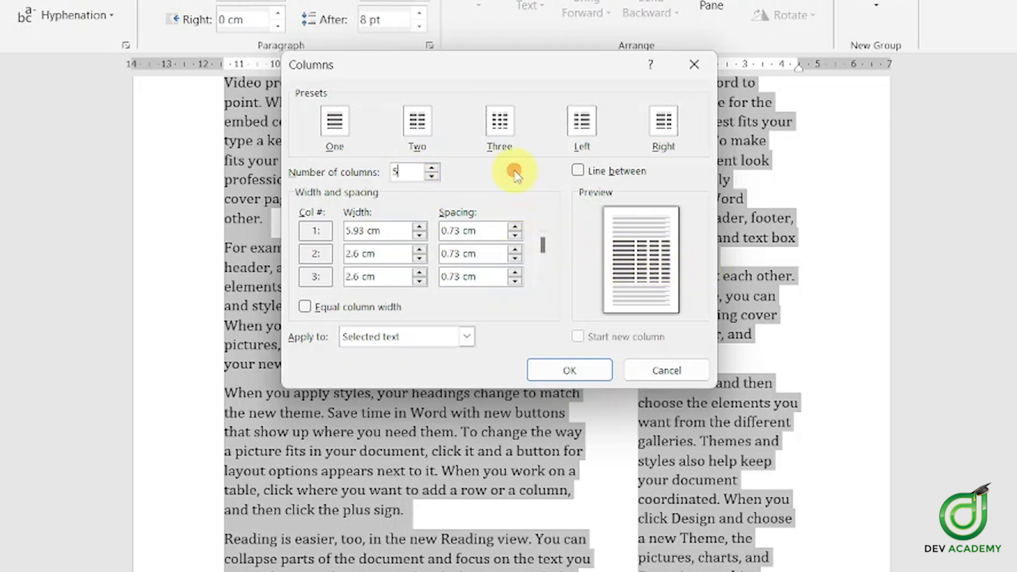
{"action": "left_click", "coordinate": [432, 177]}
{"action": "left_click", "coordinate": [432, 177]}
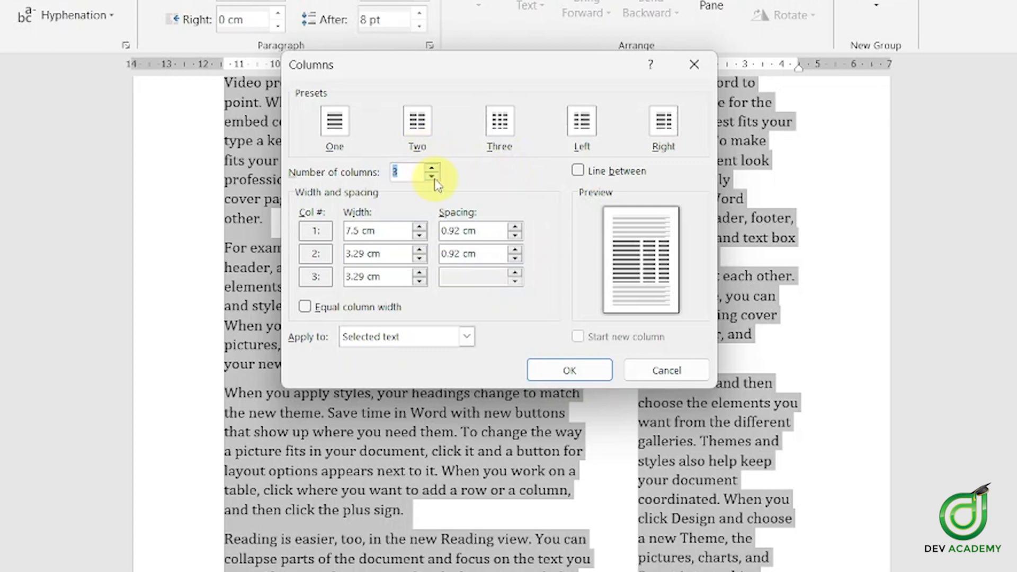
{"action": "left_click", "coordinate": [433, 177]}
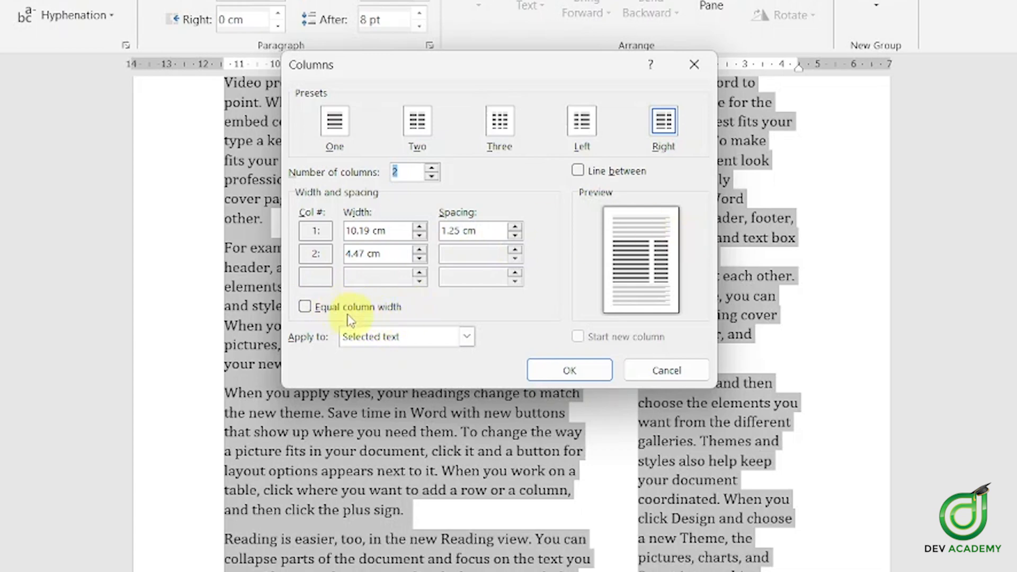
Step: Make the two columns equal in width with 1.9 cm spacing, apply the settings and deselect the text
{"action": "left_click", "coordinate": [328, 312]}
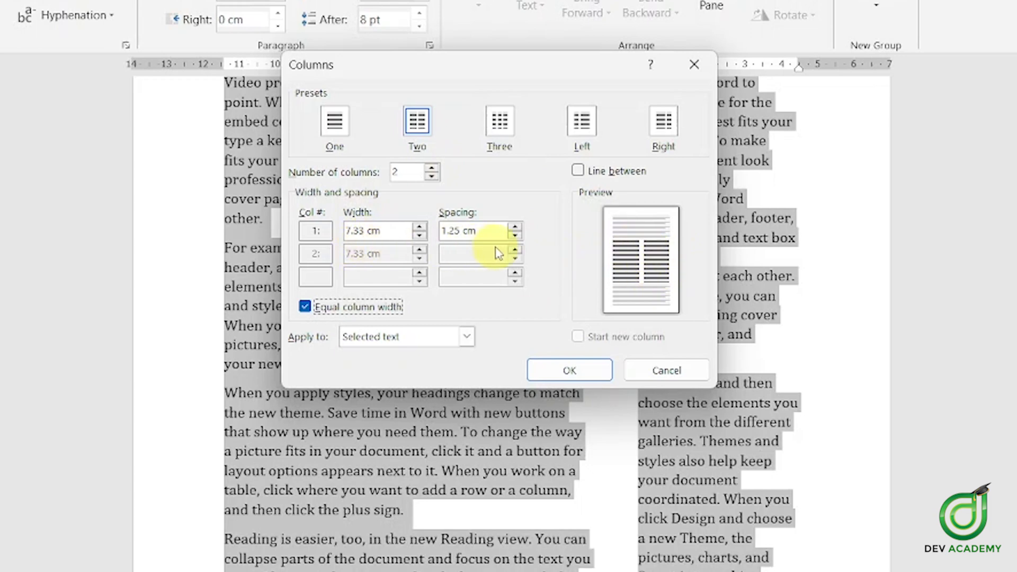
{"action": "left_click", "coordinate": [515, 227]}
{"action": "left_click", "coordinate": [514, 227]}
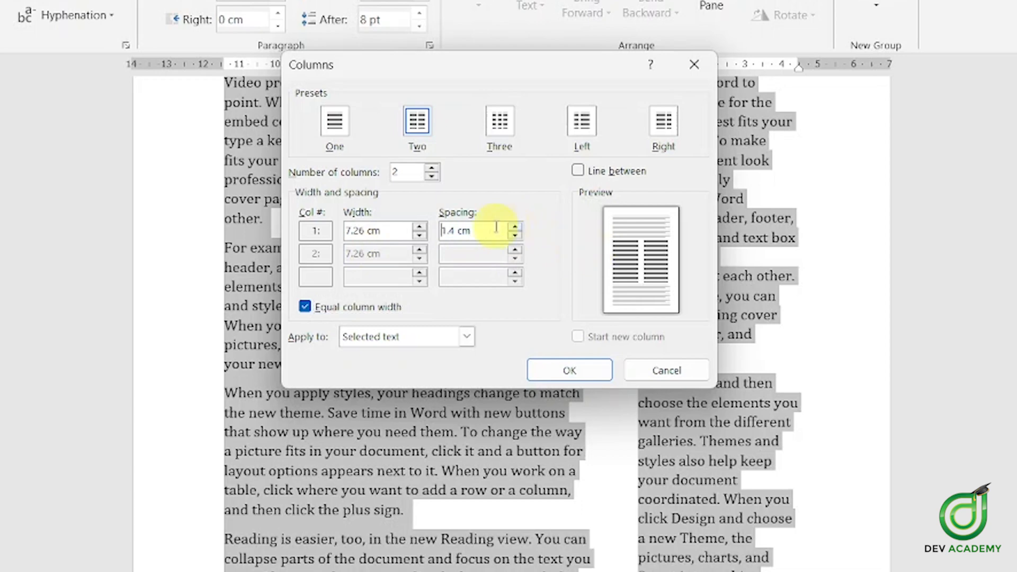
{"action": "left_click", "coordinate": [515, 227]}
{"action": "left_click", "coordinate": [516, 228]}
{"action": "left_click", "coordinate": [515, 227]}
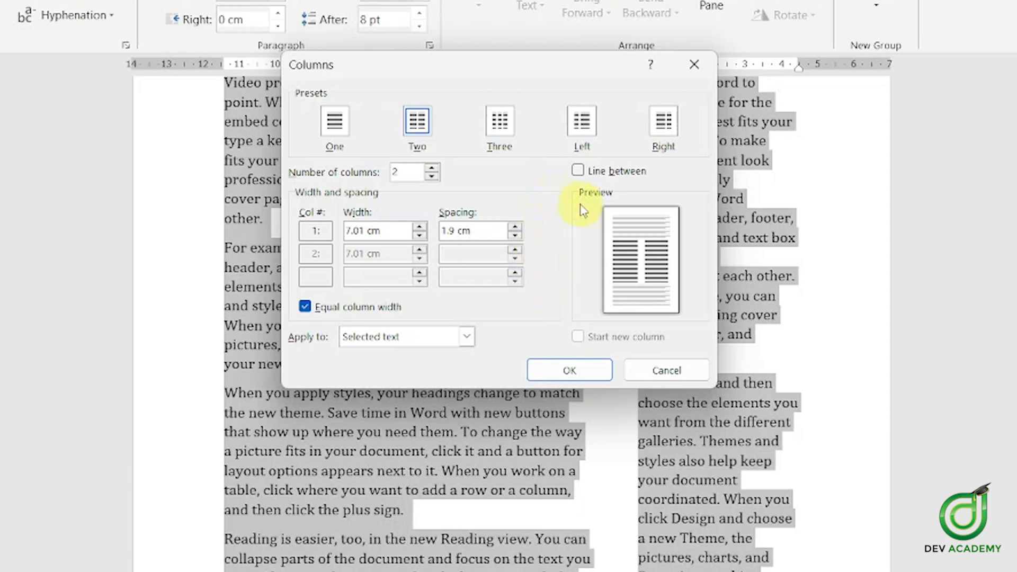
{"action": "left_click", "coordinate": [566, 373]}
{"action": "left_click", "coordinate": [508, 301]}
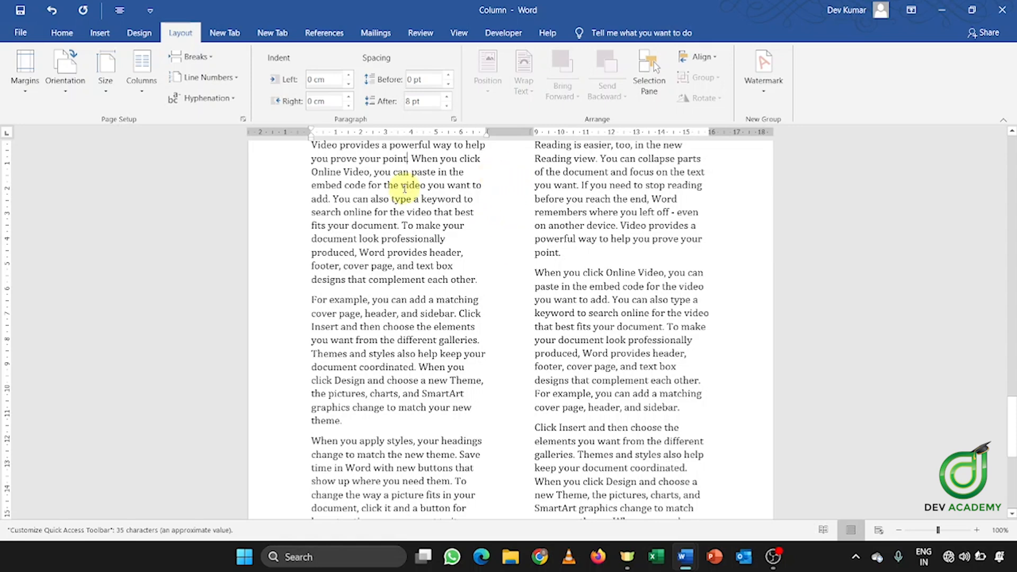
Step: Select the page's text from its beginning through "For exam" in the second column, and add a line between its columns
{"action": "scroll", "coordinate": [404, 188], "scroll_direction": "up", "scroll_amount": 8}
{"action": "scroll", "coordinate": [404, 188], "scroll_direction": "down", "scroll_amount": 3}
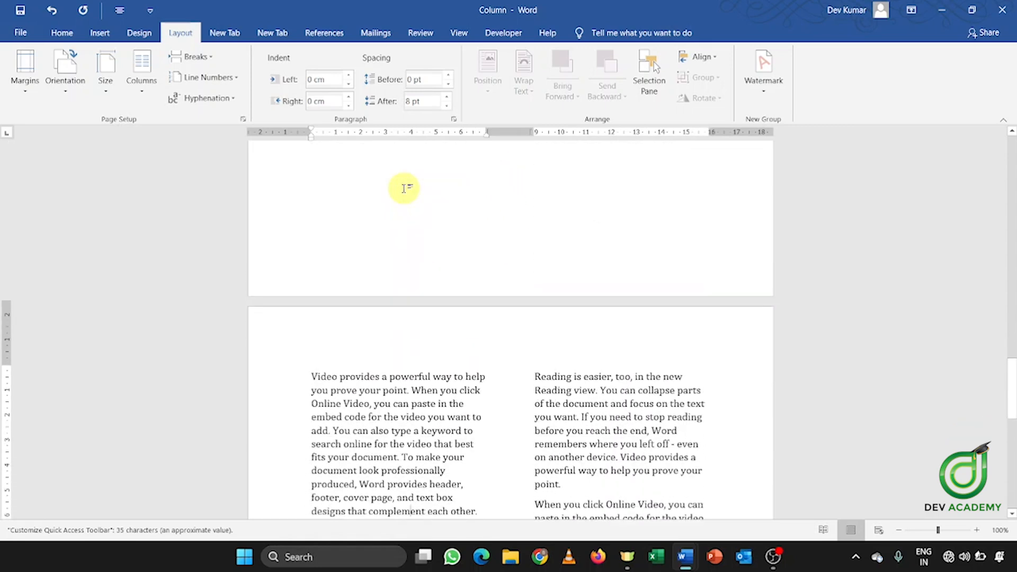
{"action": "scroll", "coordinate": [405, 189], "scroll_direction": "down", "scroll_amount": 2}
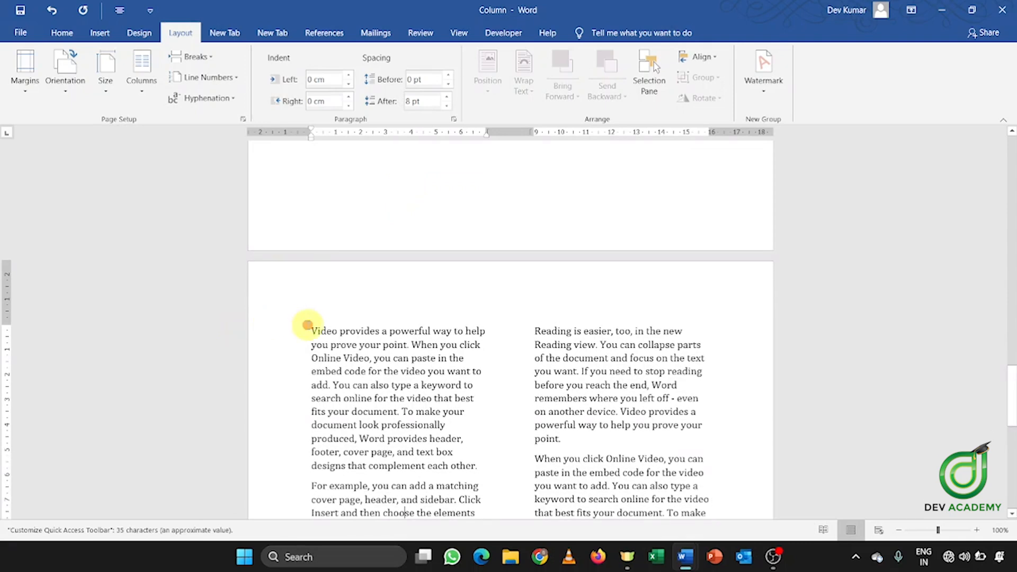
{"action": "left_click_drag", "start_coordinate": [309, 327], "coordinate": [579, 521]}
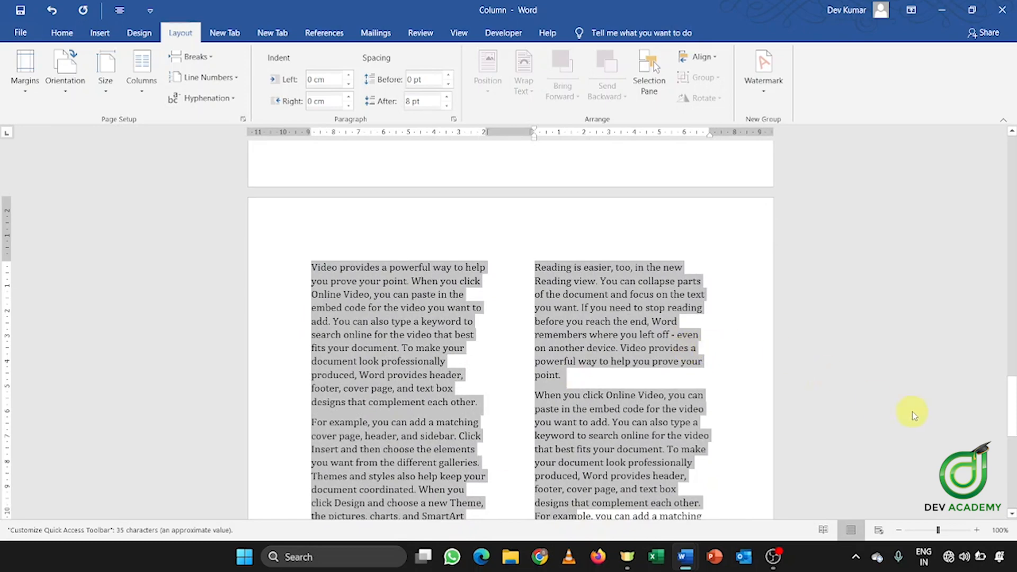
{"action": "left_click", "coordinate": [141, 72]}
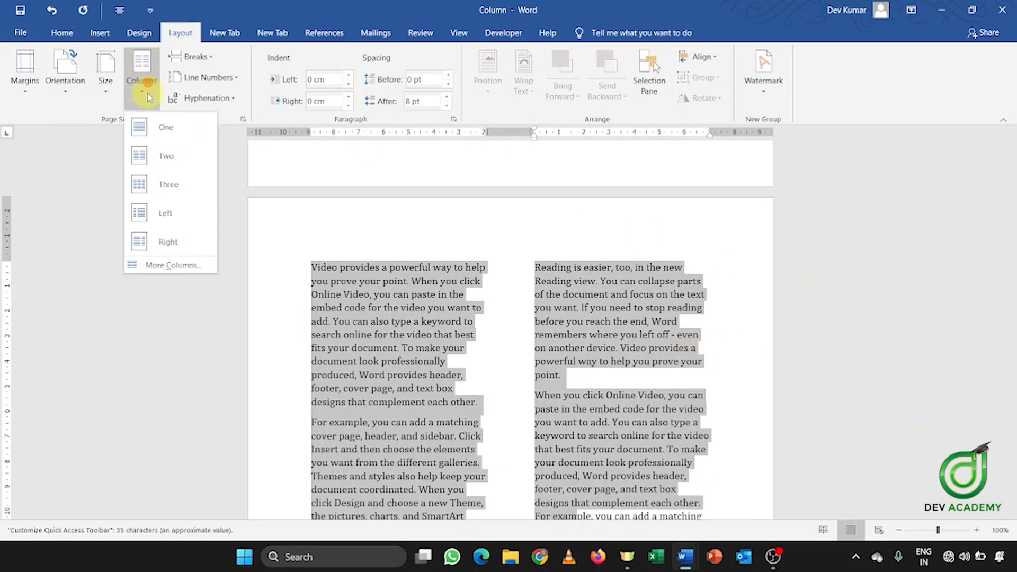
{"action": "left_click", "coordinate": [171, 265]}
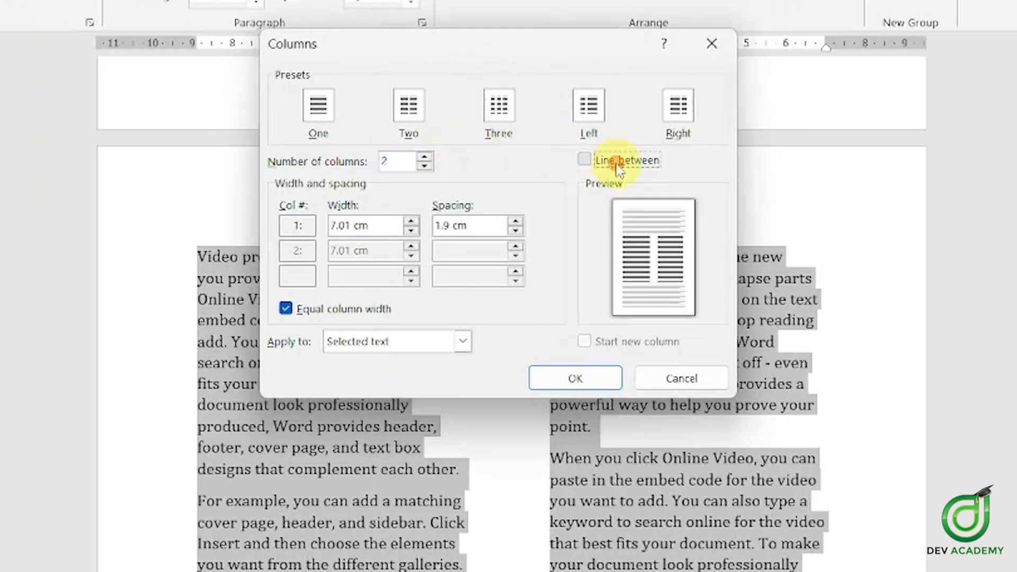
{"action": "left_click", "coordinate": [584, 159]}
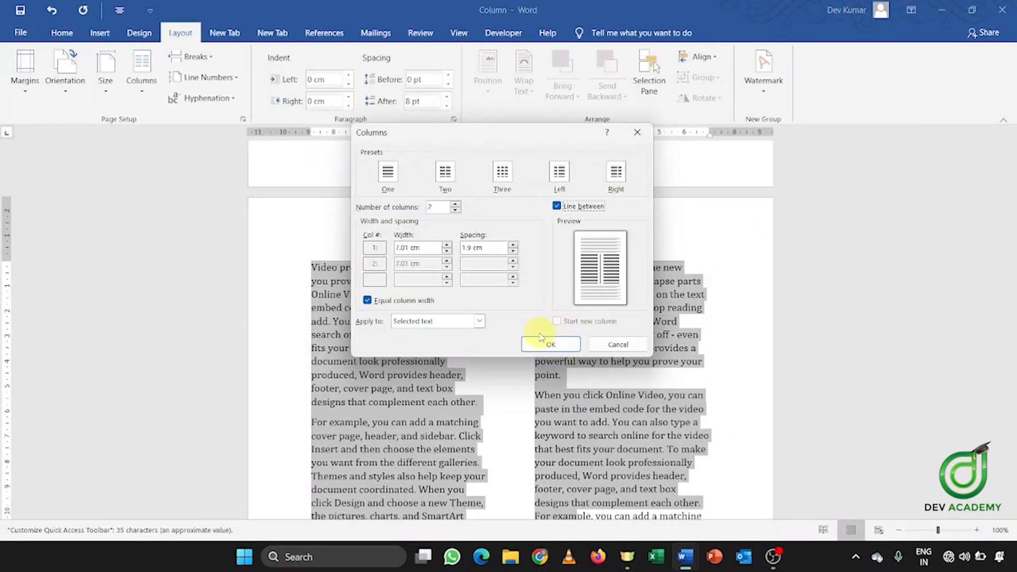
{"action": "left_click", "coordinate": [541, 339]}
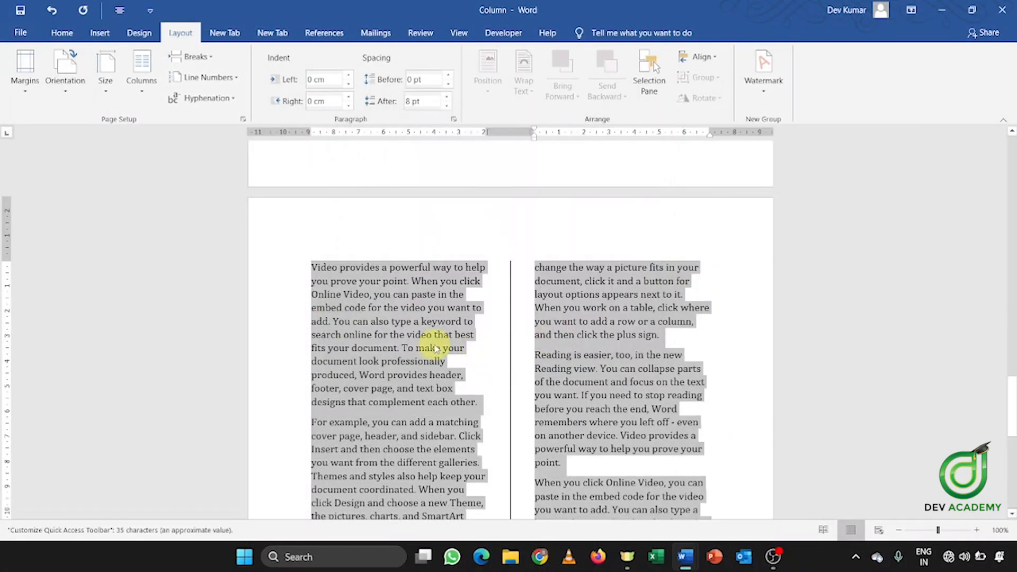
{"action": "left_click", "coordinate": [435, 348]}
{"action": "scroll", "coordinate": [430, 348], "scroll_direction": "down", "scroll_amount": 5}
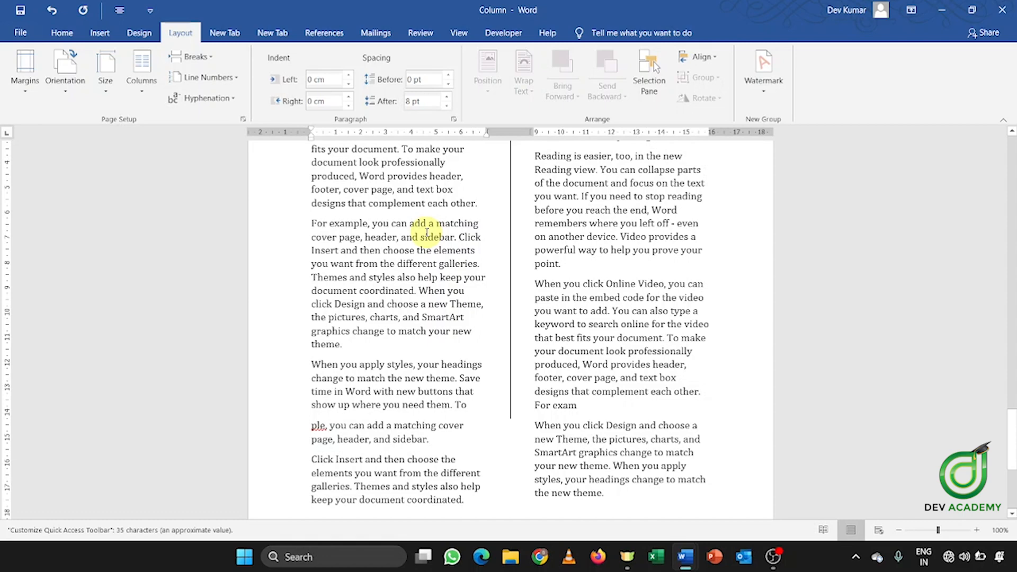
{"action": "scroll", "coordinate": [427, 232], "scroll_direction": "up", "scroll_amount": 19}
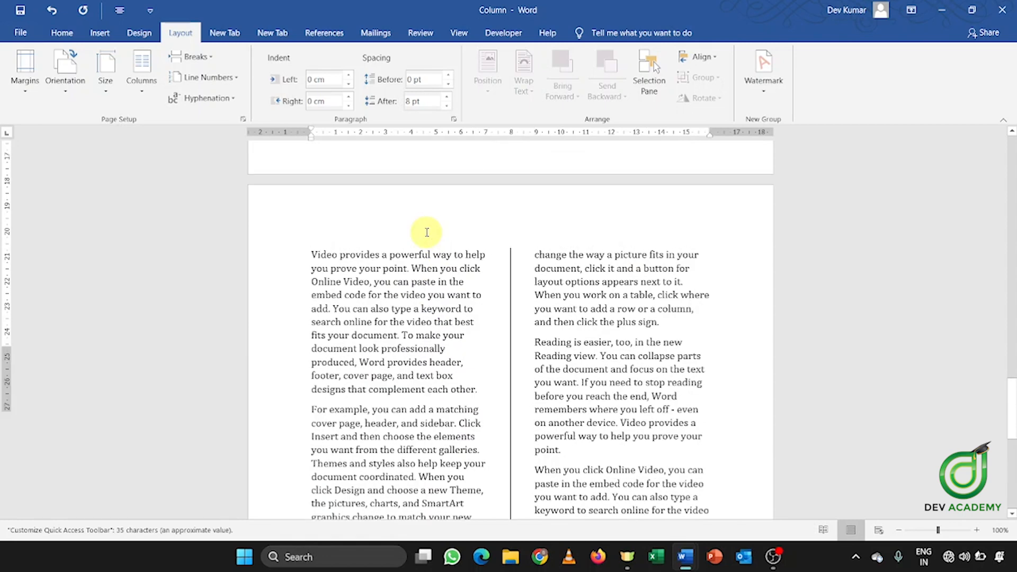